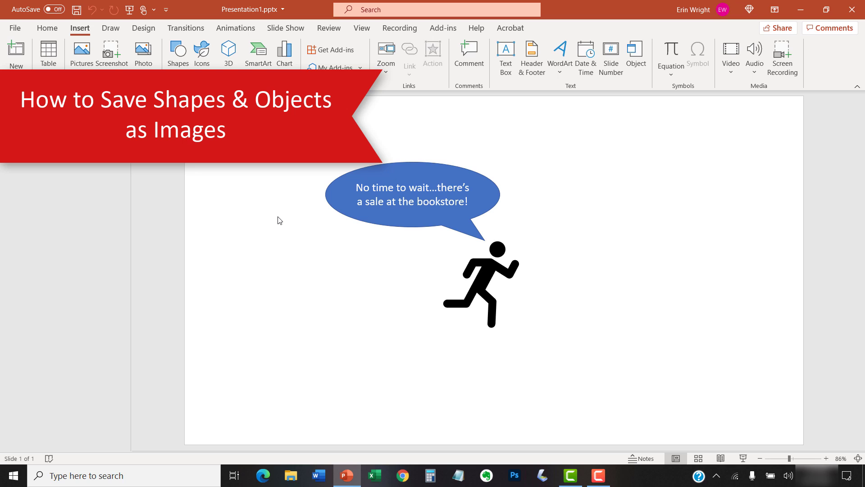
Select the blue bookstore-sale speech bubble, briefly opening and closing the Shapes gallery
click(342, 185)
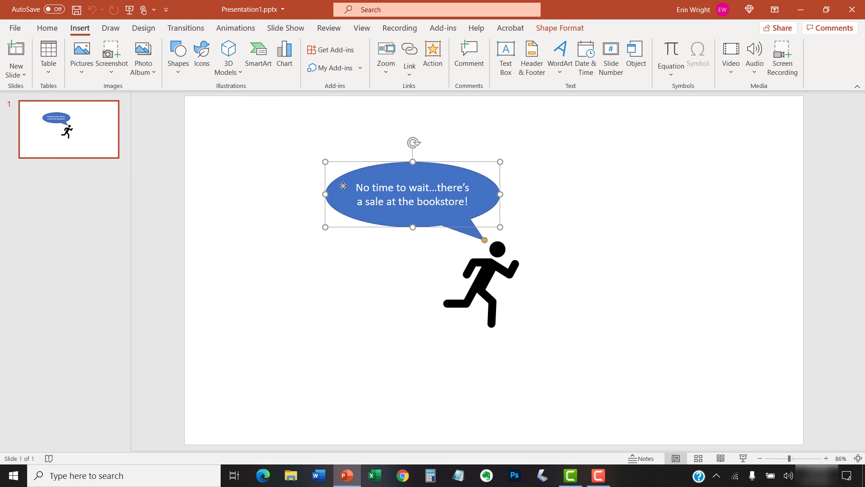
click(183, 76)
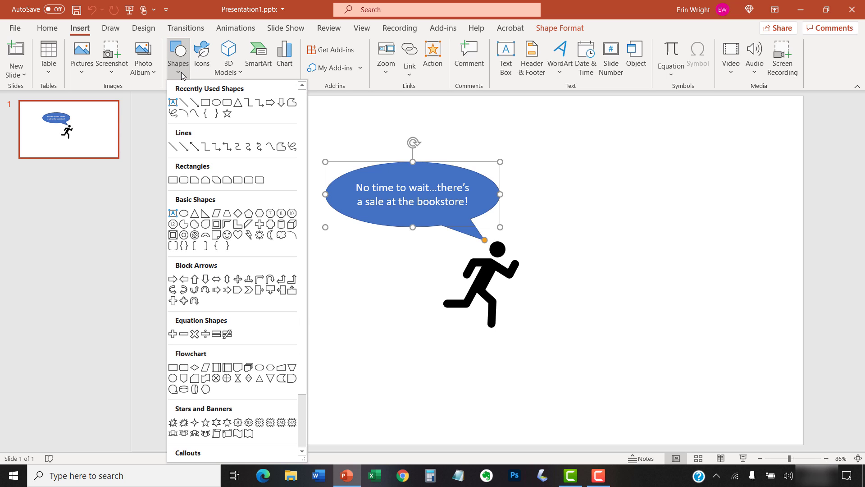
click(181, 73)
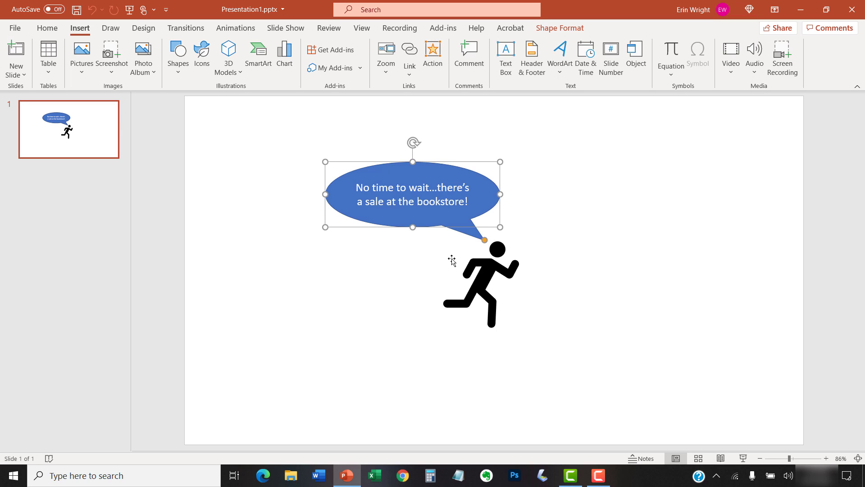
Add the running-man icon to the callout selection and choose Save as Picture for both
key(shift)
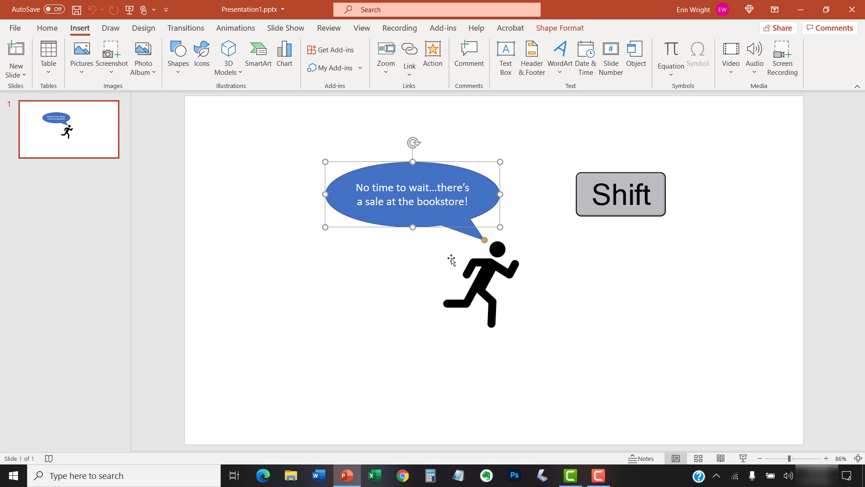
shift+click(486, 266)
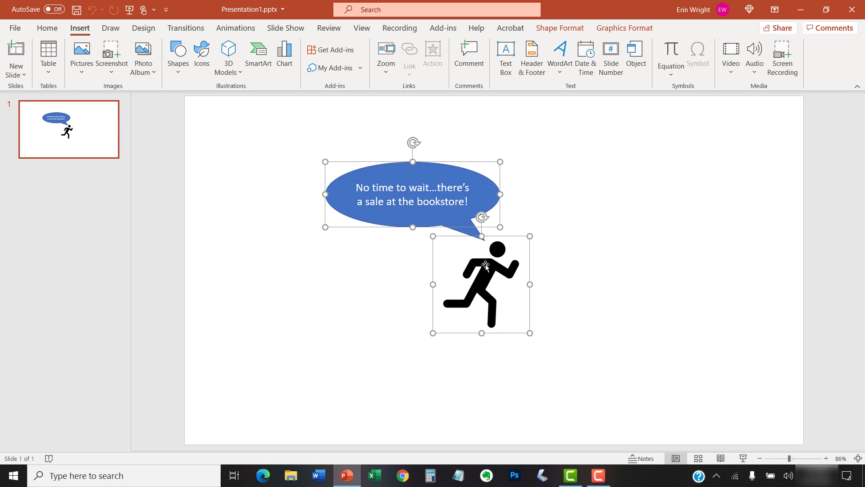
right_click(485, 265)
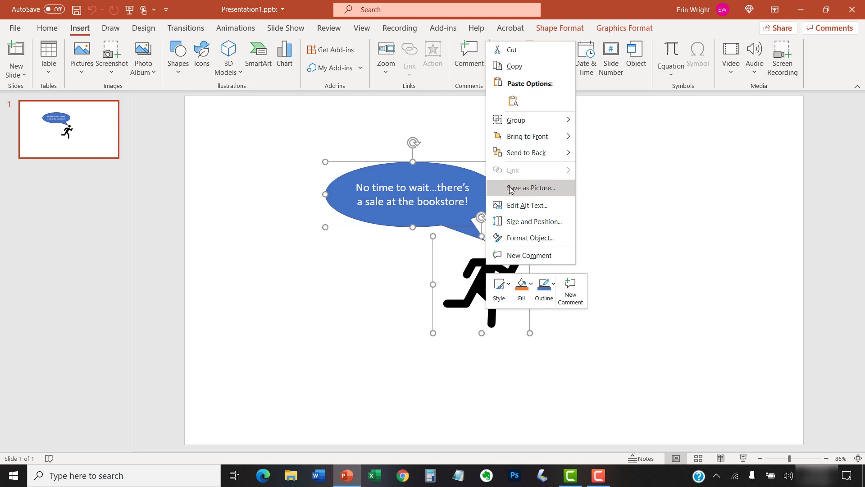
click(511, 189)
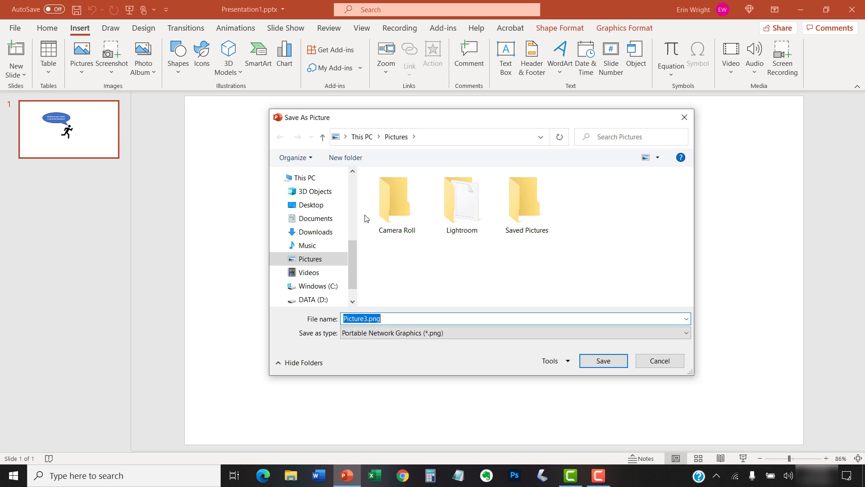
Target the Desktop with file name 'Man Running to Bookstore' in PNG format
mouse_move(311, 229)
click(311, 205)
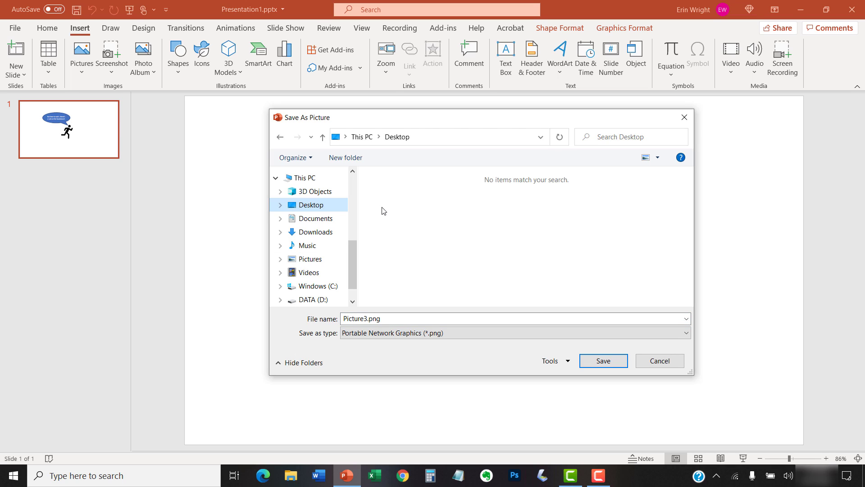
double_click(392, 318)
text(Man Running to Bookstore)
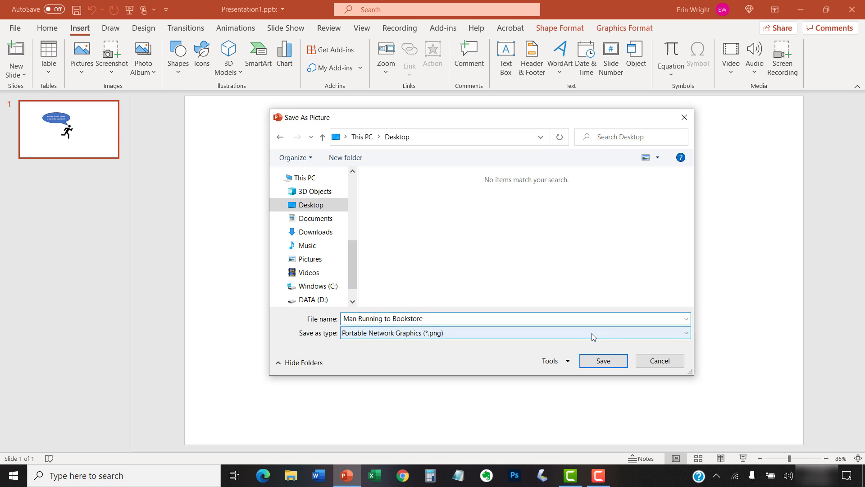
click(679, 334)
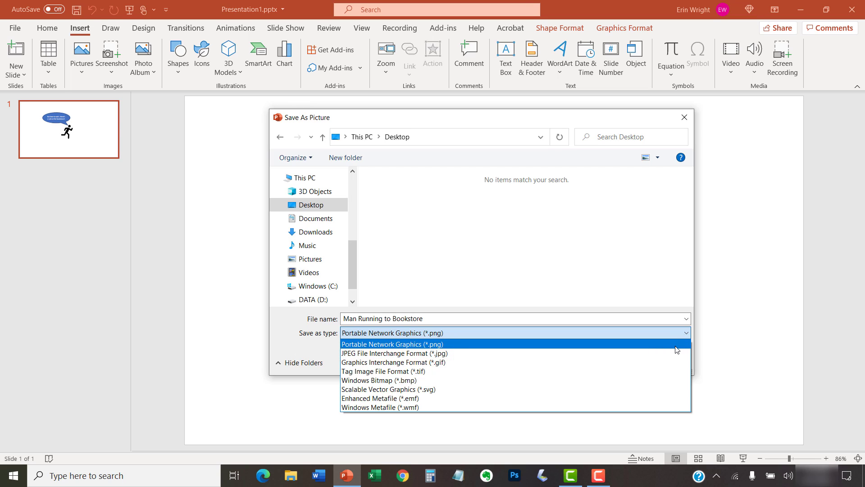
click(675, 345)
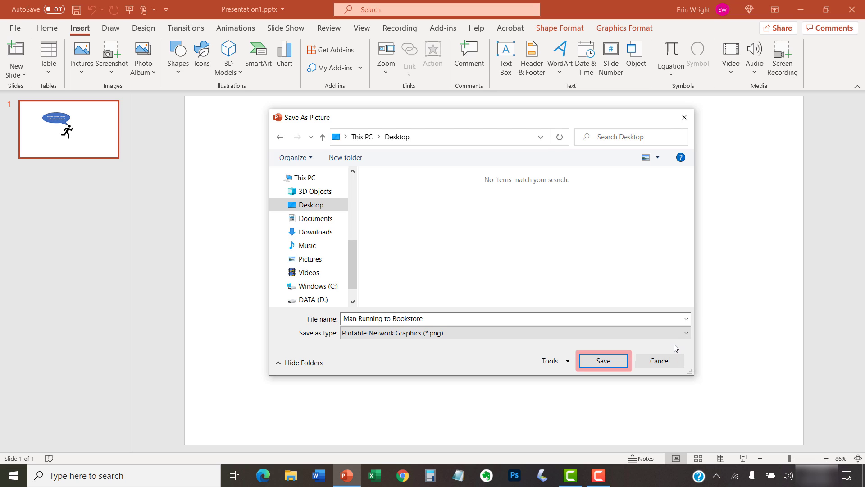
Save the combined picture and reveal the desktop showing the new image file
click(602, 361)
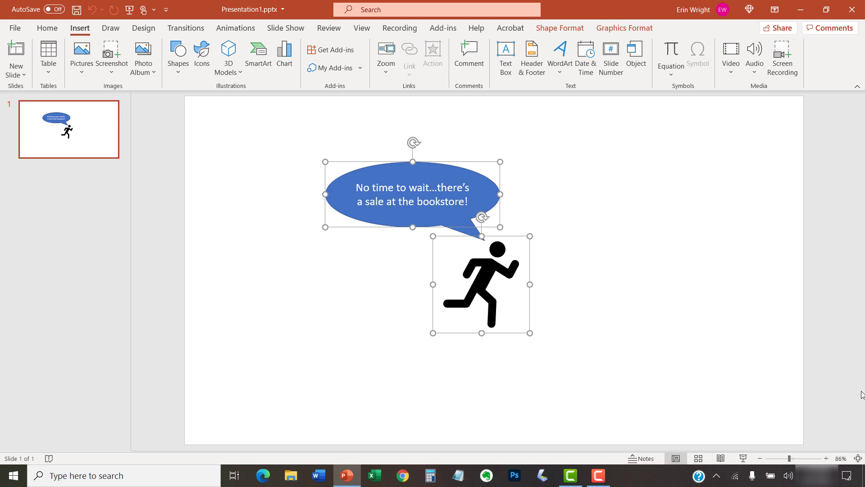
click(863, 477)
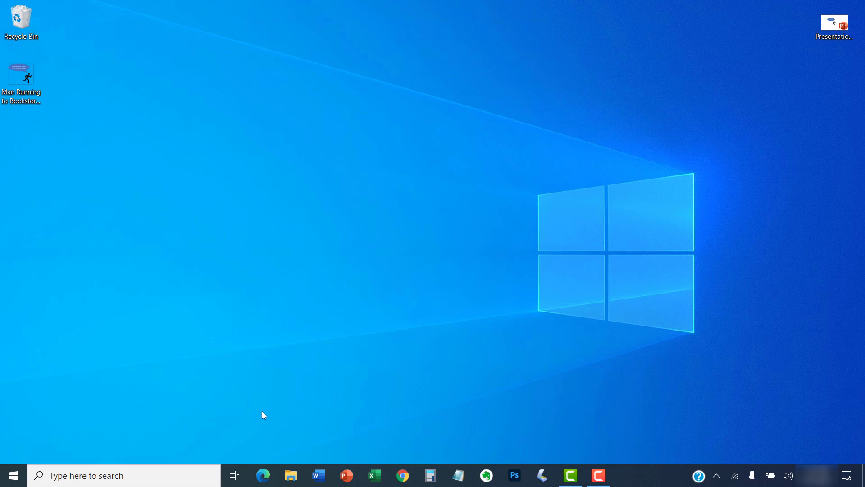